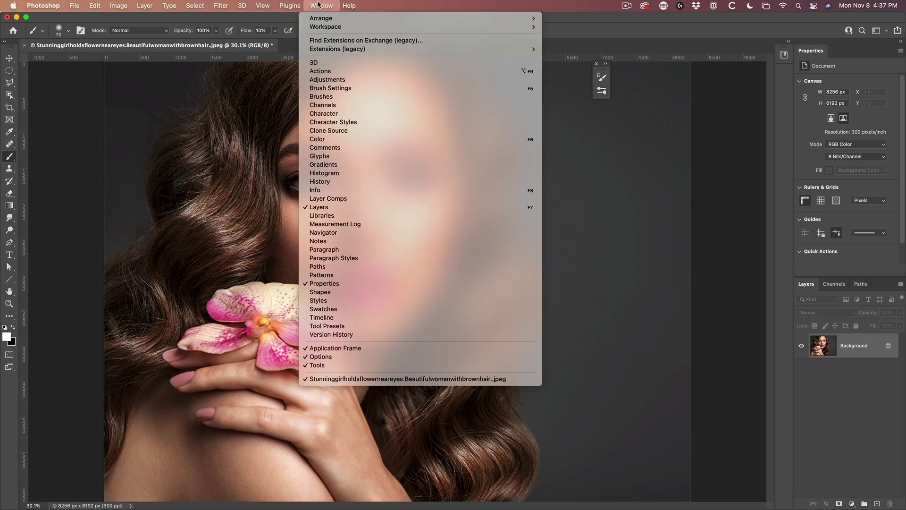
Open the Gradients panel from the Window menu beside the portrait
click(361, 165)
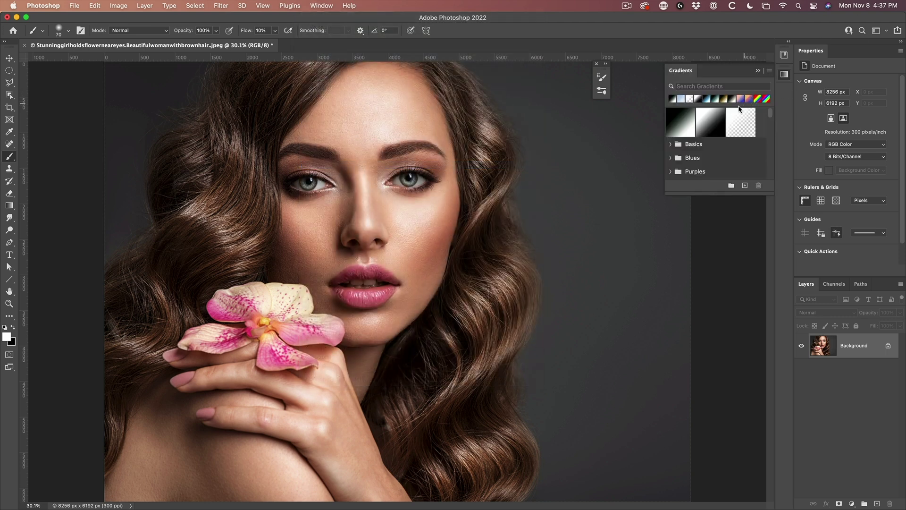
Load the Legacy Gradients sets into the Gradients panel and make the panel taller
click(770, 71)
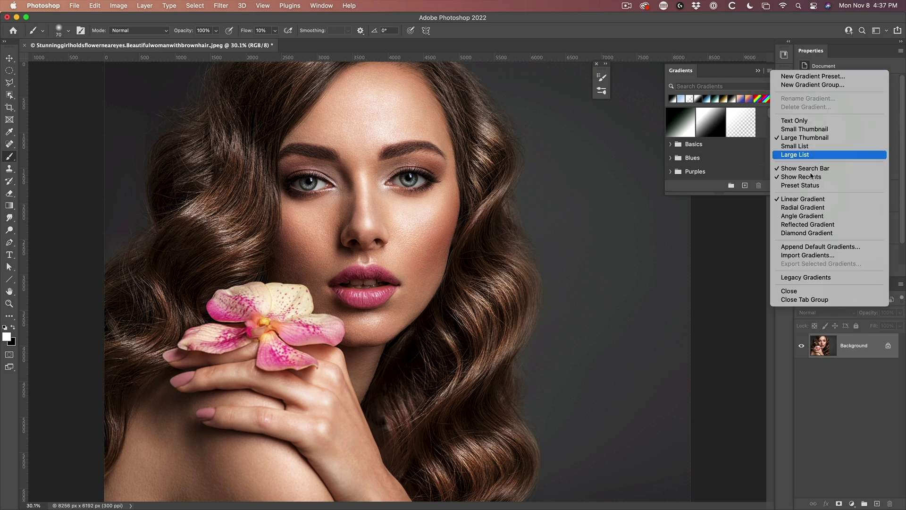
click(816, 277)
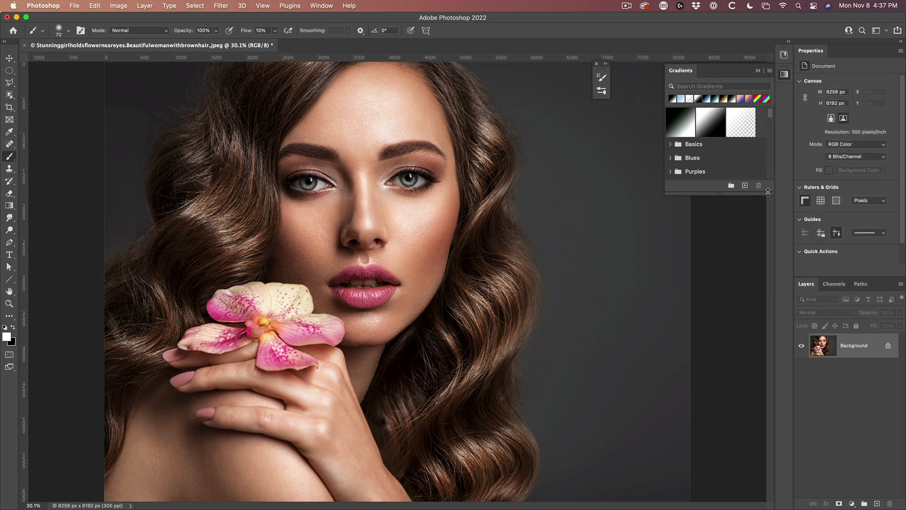
drag(748, 194, 747, 353)
scroll(670, 329, down, 5)
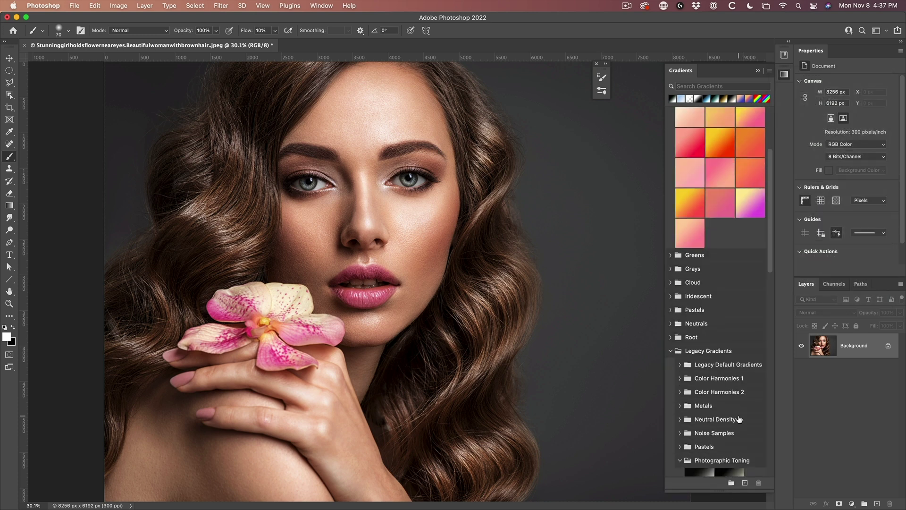
click(671, 350)
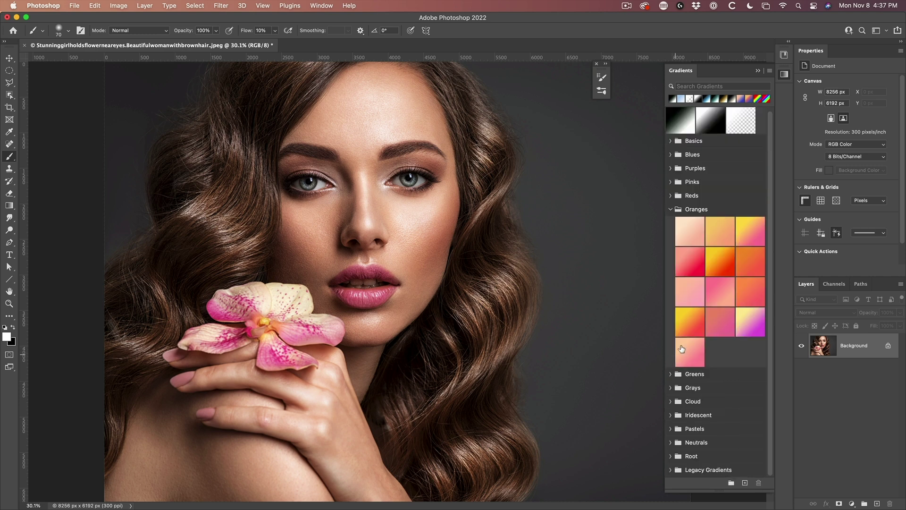
click(670, 469)
Widen the panel to show Photographic Toning six per row and screenshot those swatches
scroll(756, 359, down, 2)
scroll(757, 360, down, 5)
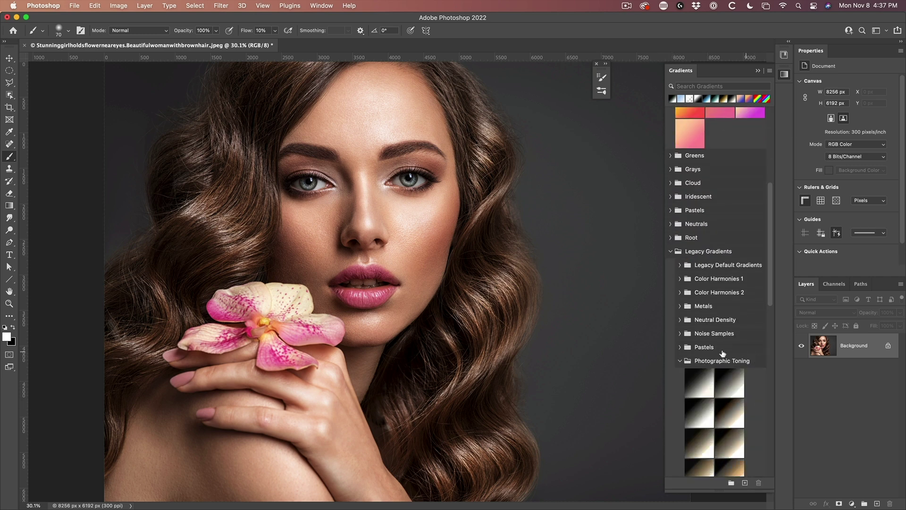
scroll(760, 338, down, 5)
scroll(761, 338, down, 3)
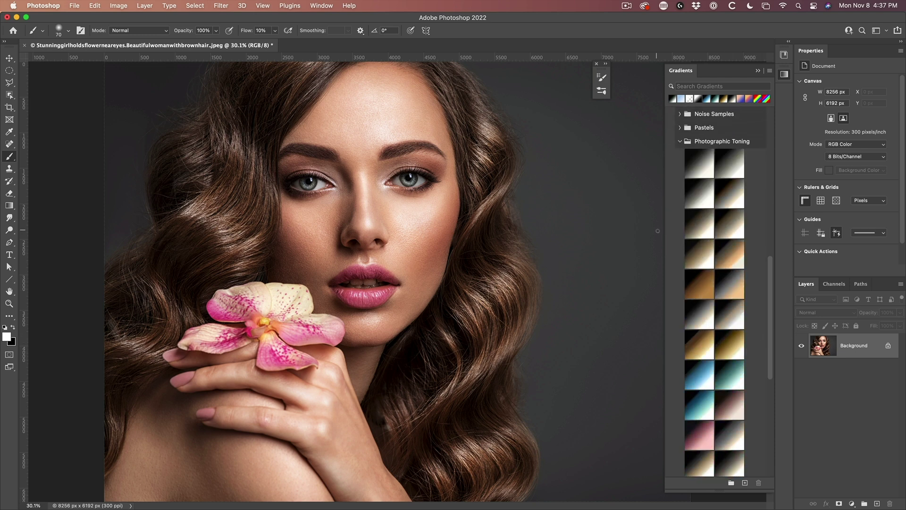
drag(663, 231, 563, 231)
scroll(667, 367, down, 8)
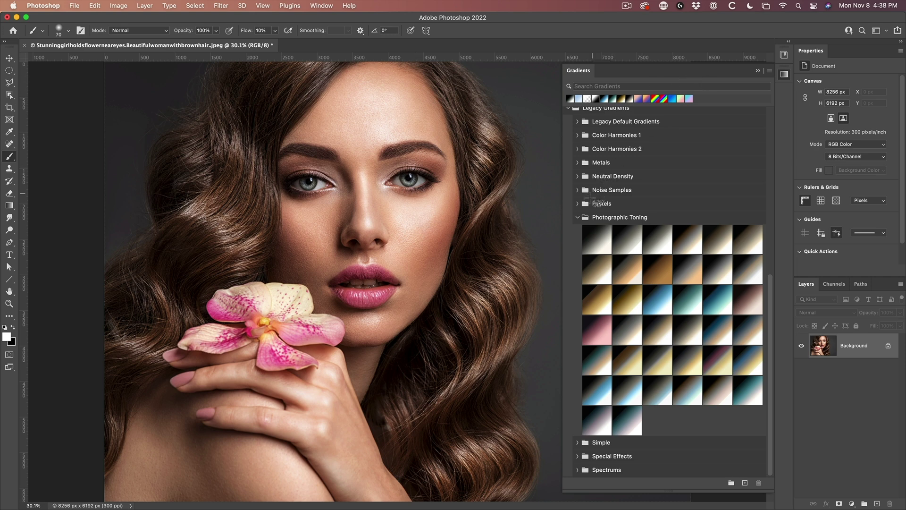
drag(582, 224, 765, 437)
Collapse the Gradients panel, duplicate the portrait as Layer 1, and convert it to a smart object
click(758, 71)
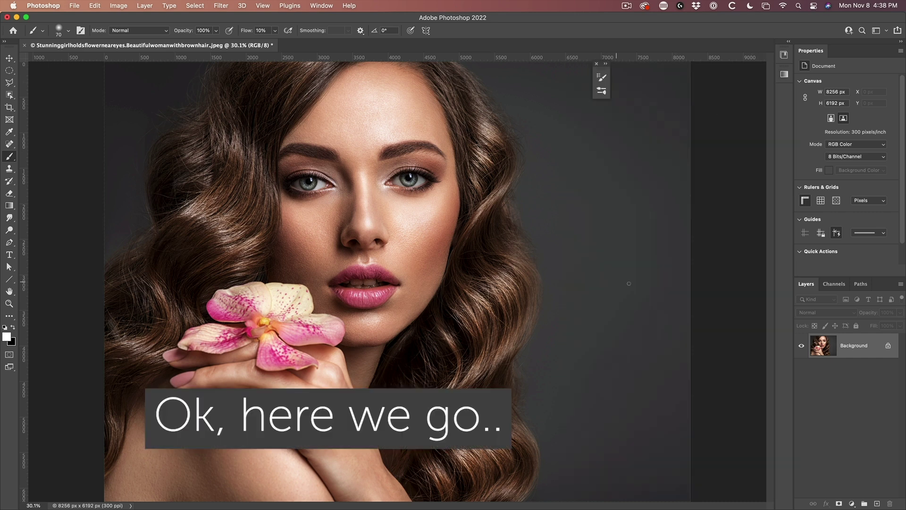
key(super+j)
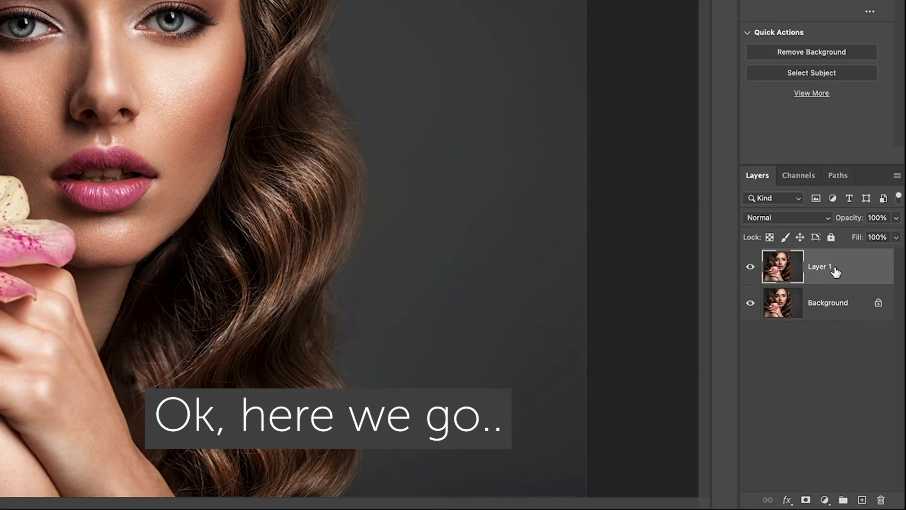
right_click(835, 272)
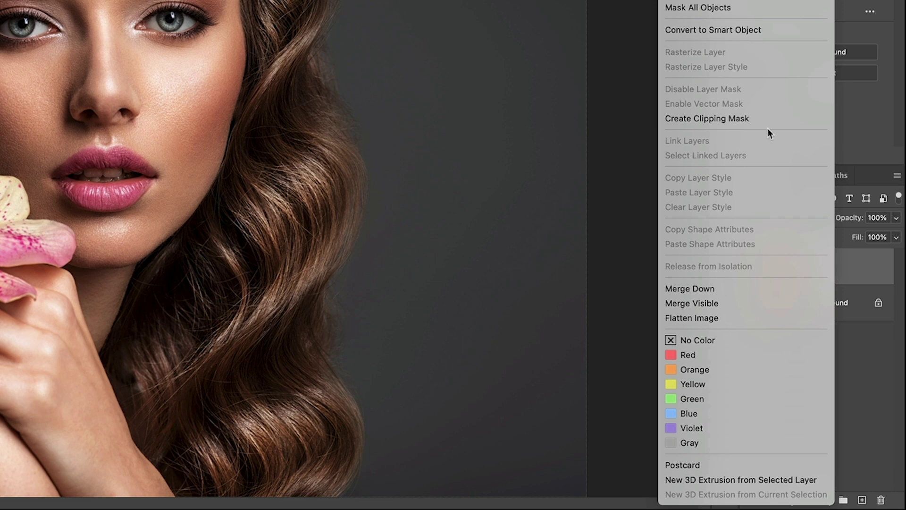
click(769, 29)
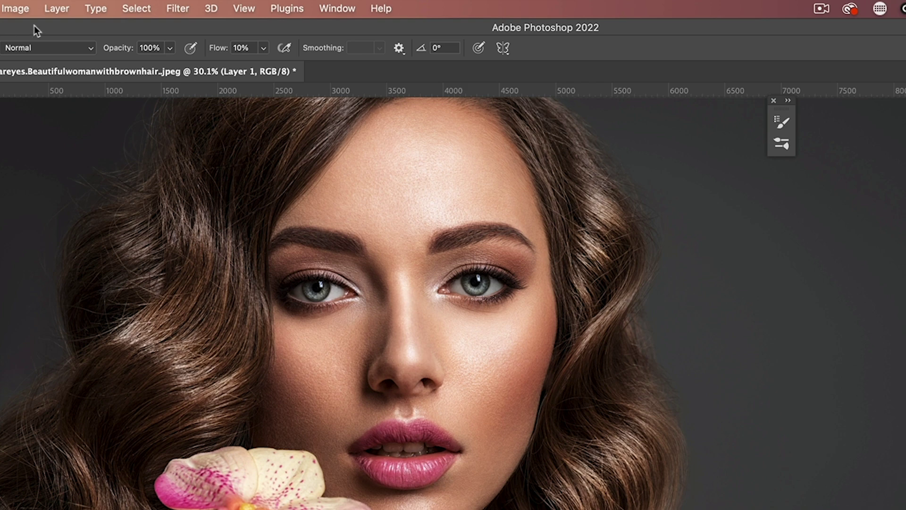
Enable Neural Filters Color Transfer, then switch from the yellow flower preset to a Custom reference
click(180, 7)
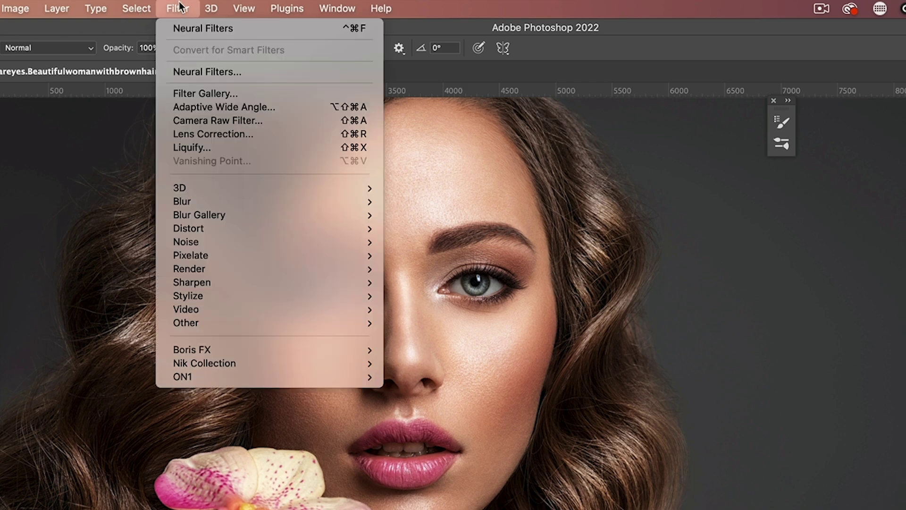
click(200, 72)
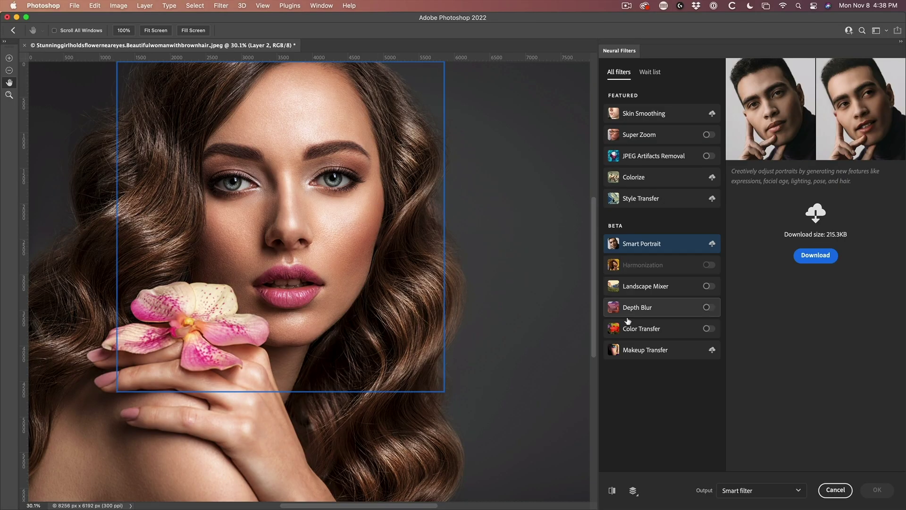
click(649, 330)
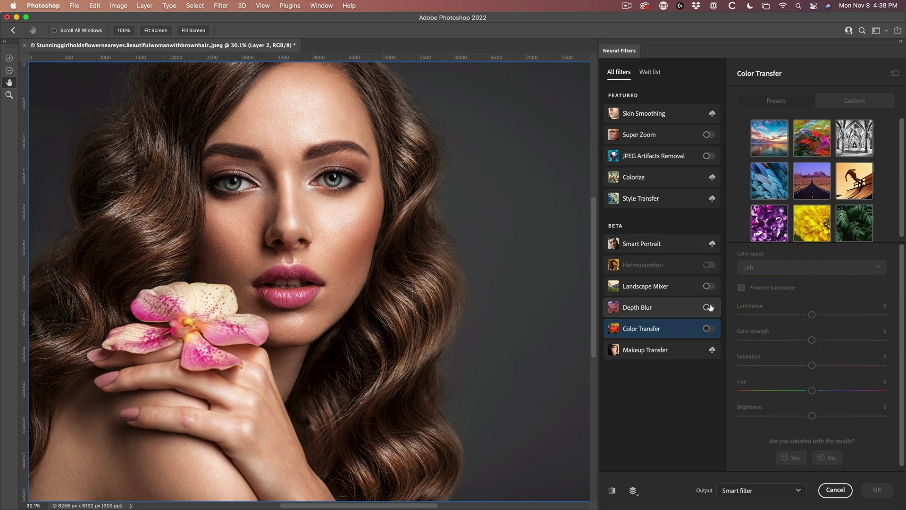
click(708, 330)
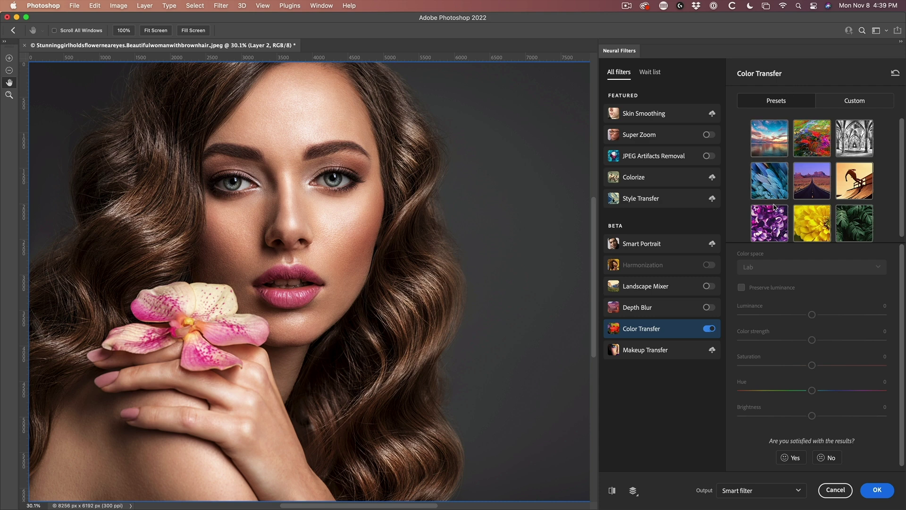
click(815, 217)
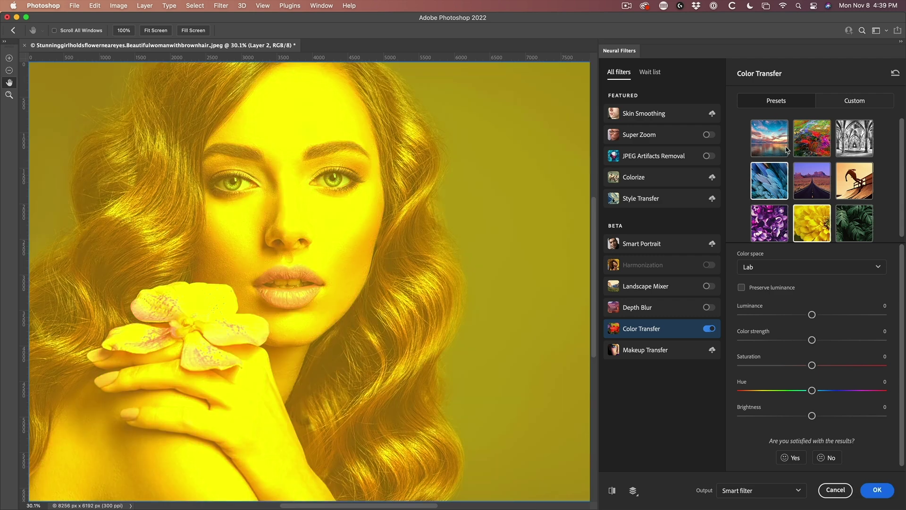
click(844, 102)
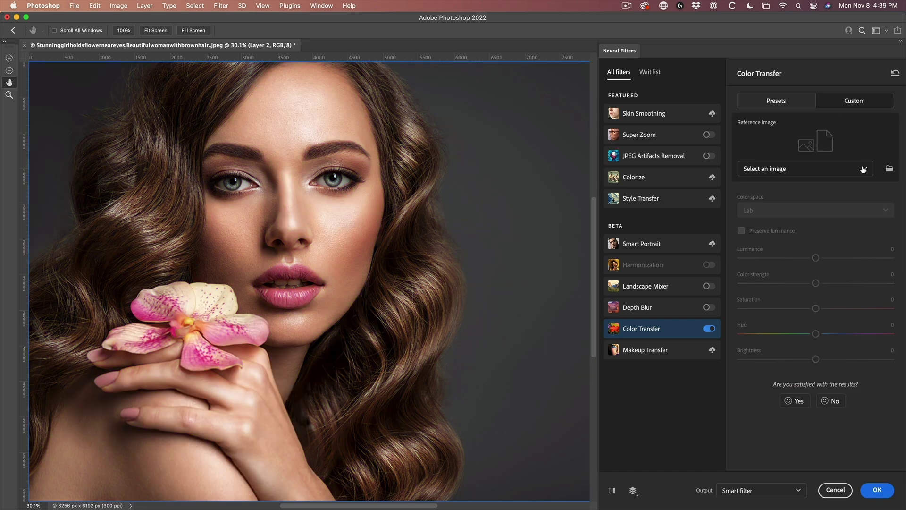
Use the gradient swatch screenshot as reference, cropped to its top-left tile, with Preserve luminance on
click(888, 168)
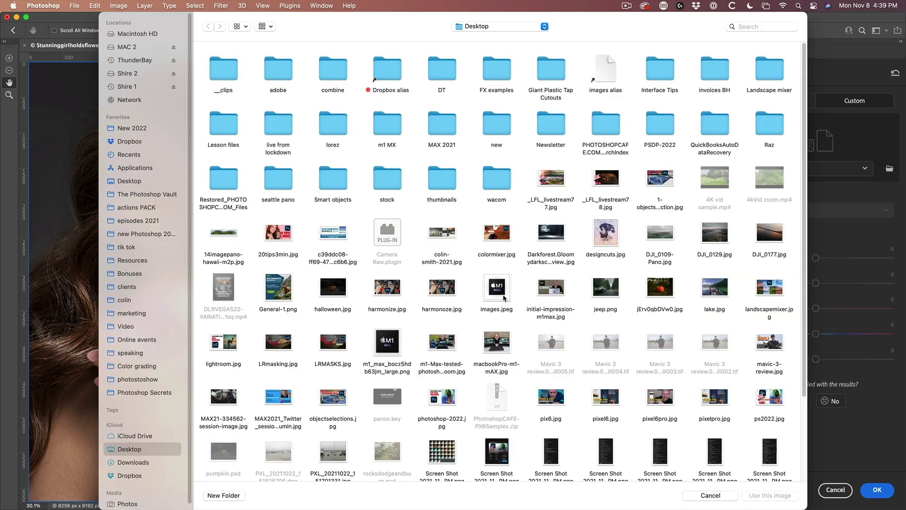
click(437, 452)
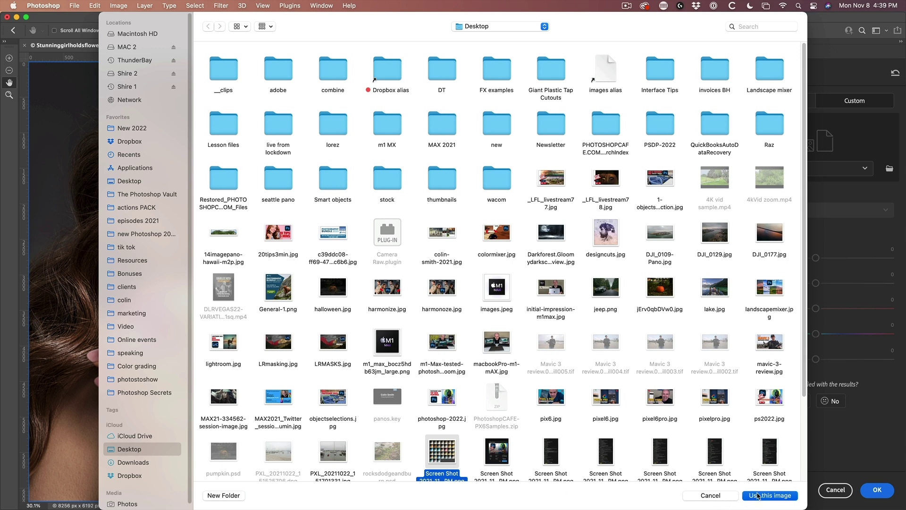
click(758, 495)
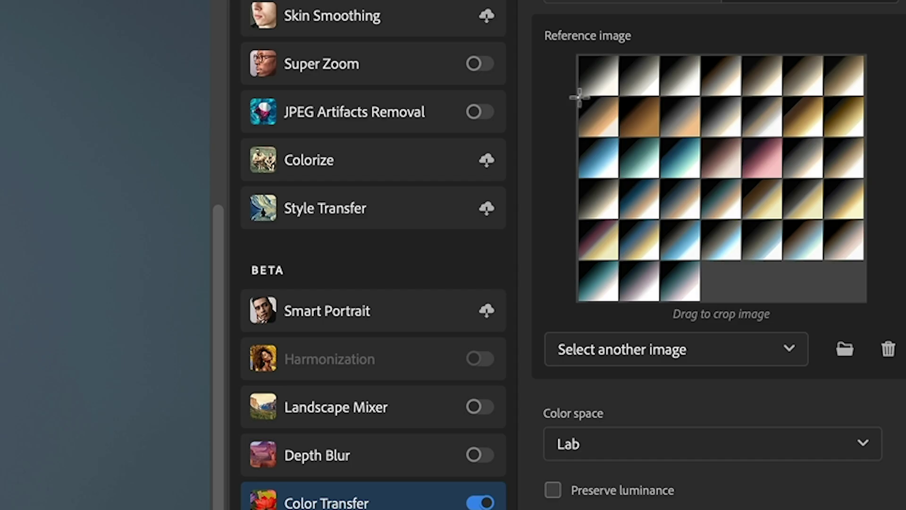
drag(752, 150, 770, 166)
drag(619, 136, 613, 138)
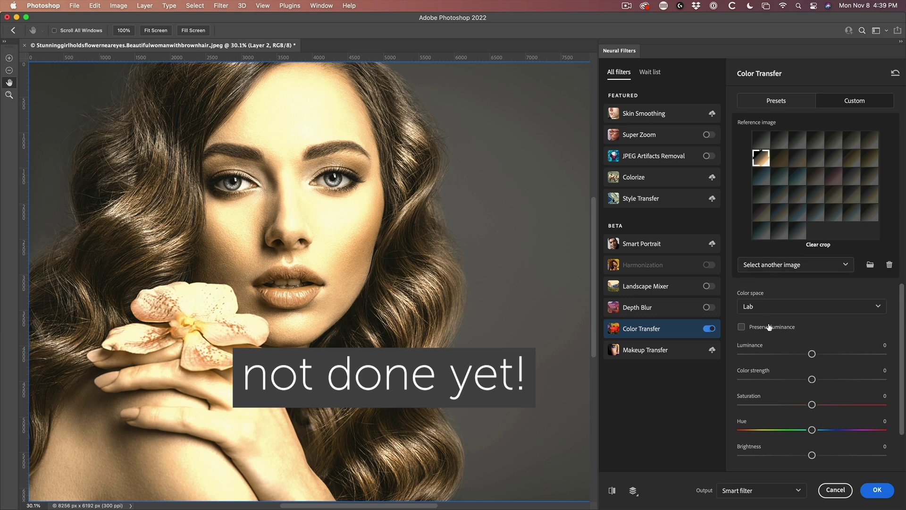
click(770, 327)
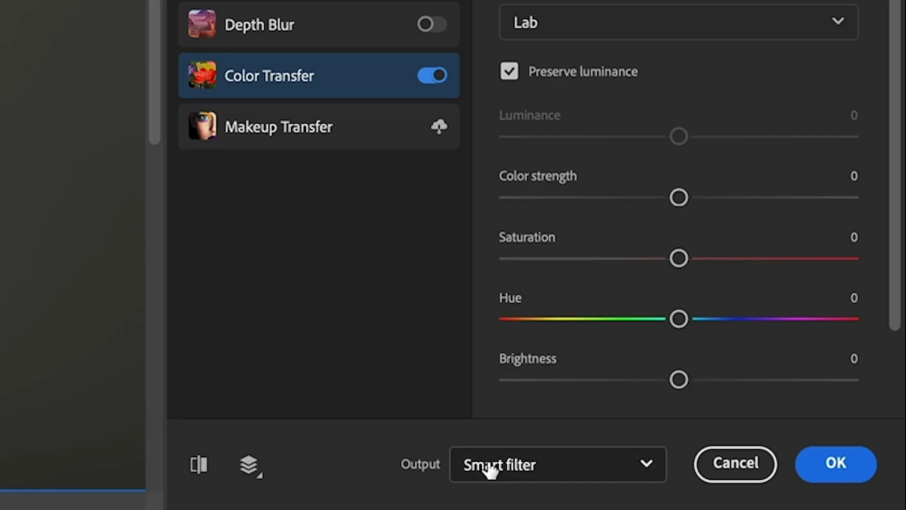
Output Color Transfer as a smart filter, then set Layer 1 to Color blend at 54% opacity
click(833, 474)
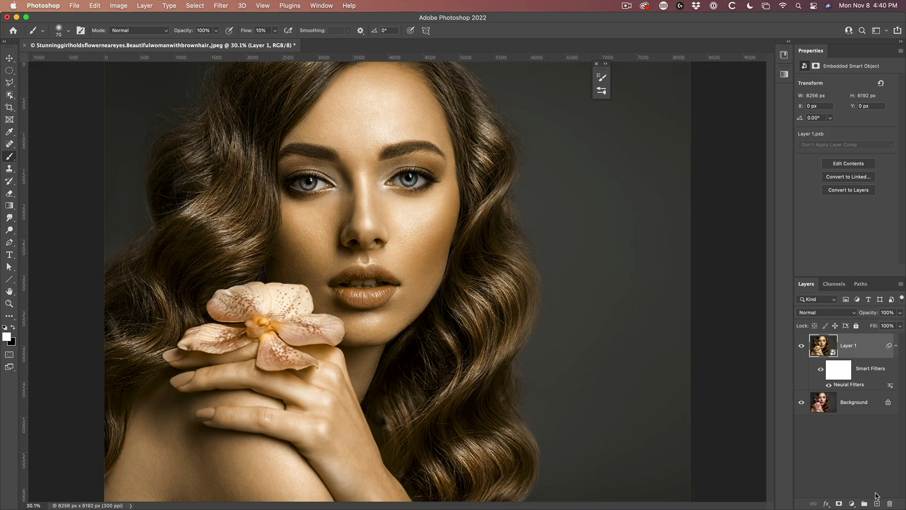
click(820, 313)
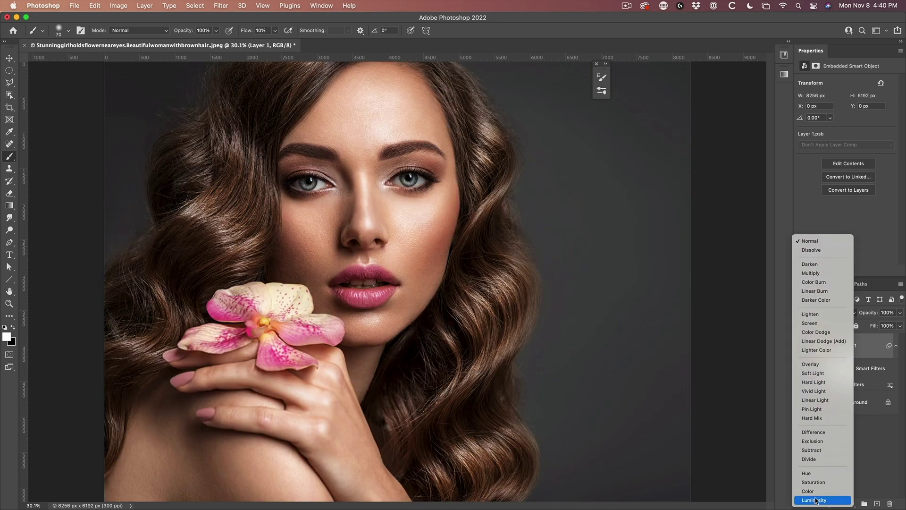
click(817, 489)
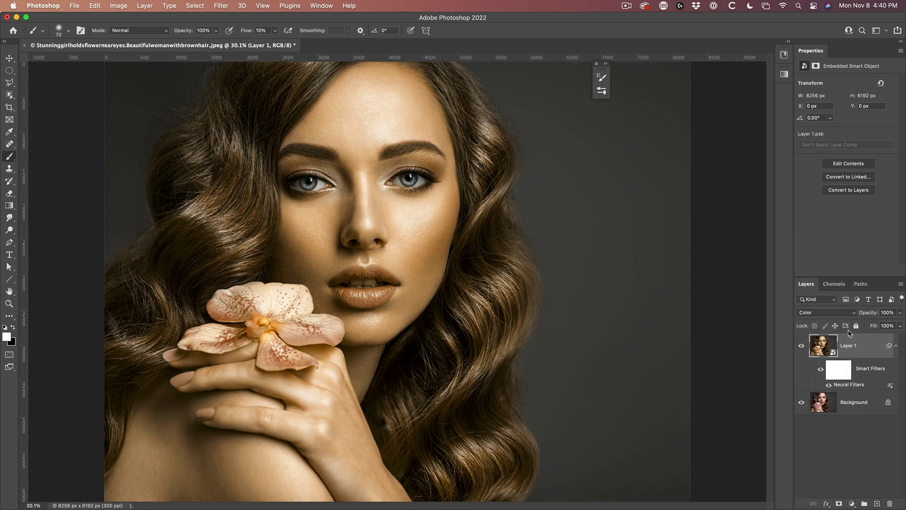
drag(868, 316, 668, 306)
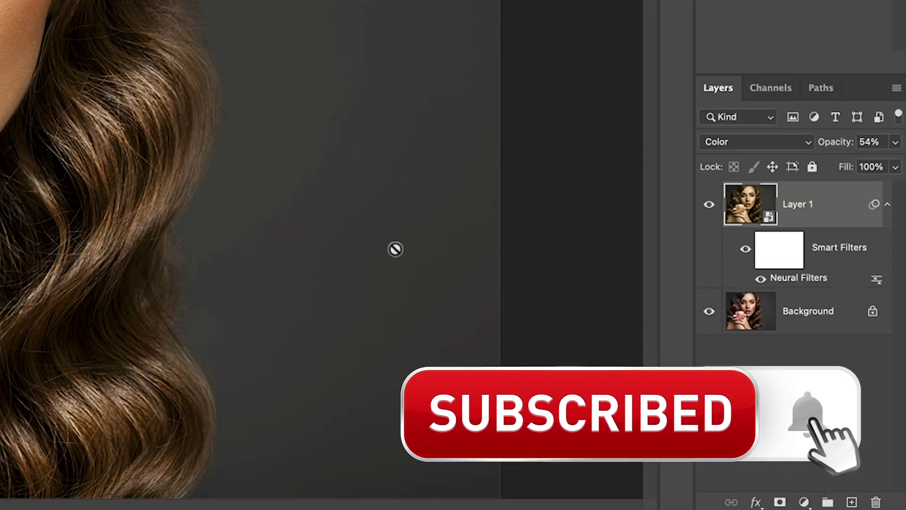
Reopen Neural Filters, uncheck Preserve luminance, and move the reference crop onto a cool blue tile
double_click(794, 280)
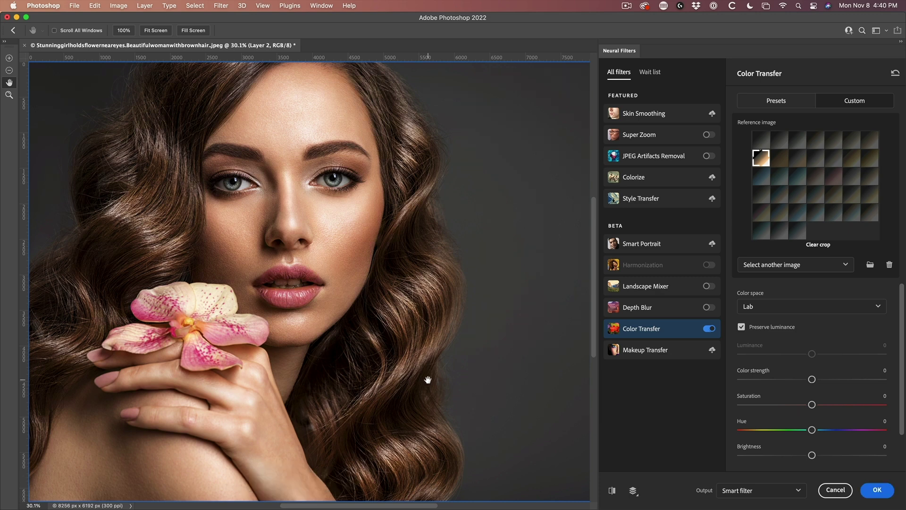
click(742, 326)
click(763, 175)
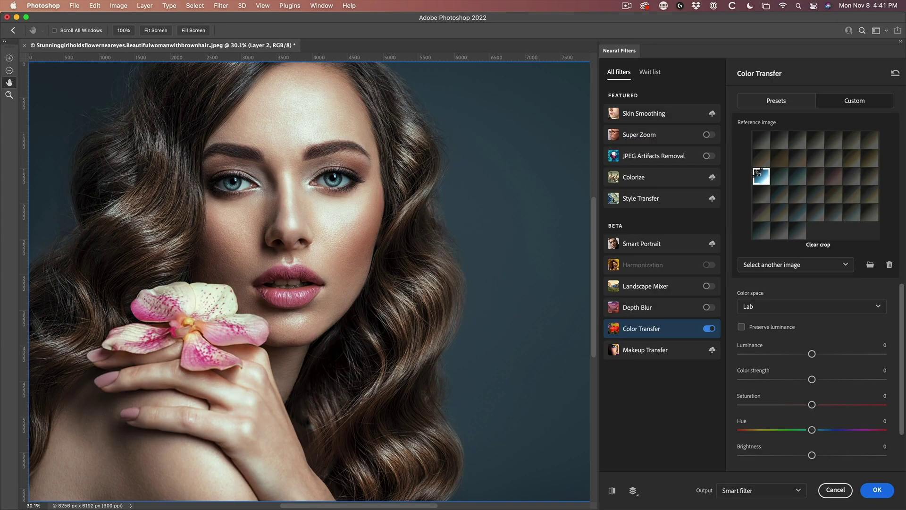
mouse_move(762, 174)
mouse_down()
mouse_move(780, 173)
mouse_move(760, 175)
mouse_up()
click(832, 176)
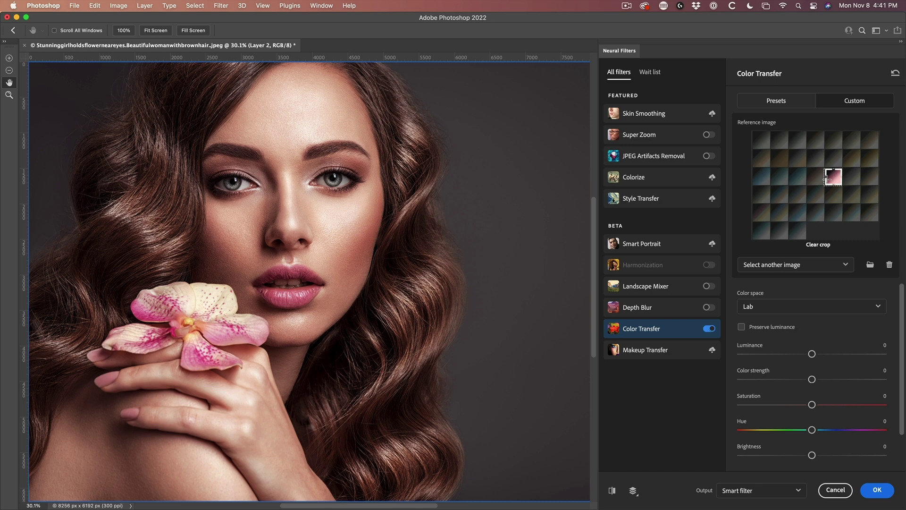
drag(799, 212, 797, 212)
Apply the revised teal grade and toggle Layer 1's visibility to compare with the original
click(876, 490)
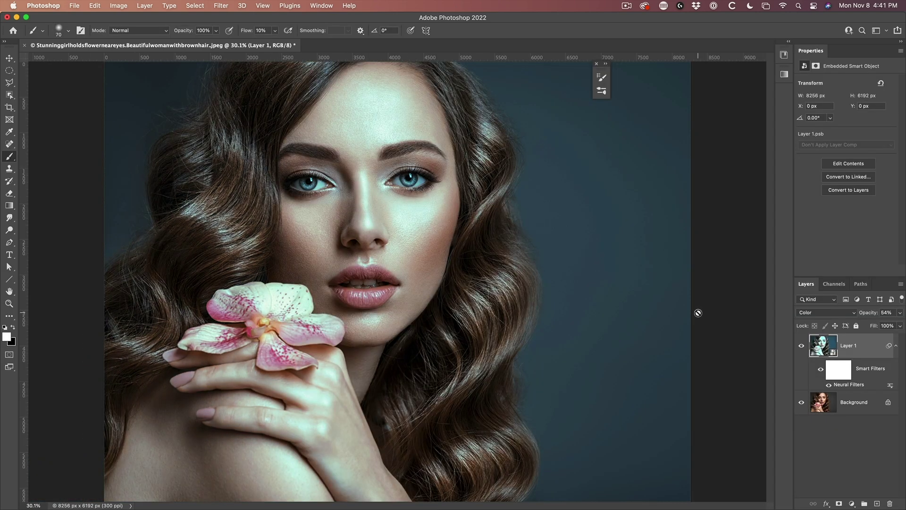
click(801, 346)
click(801, 346)
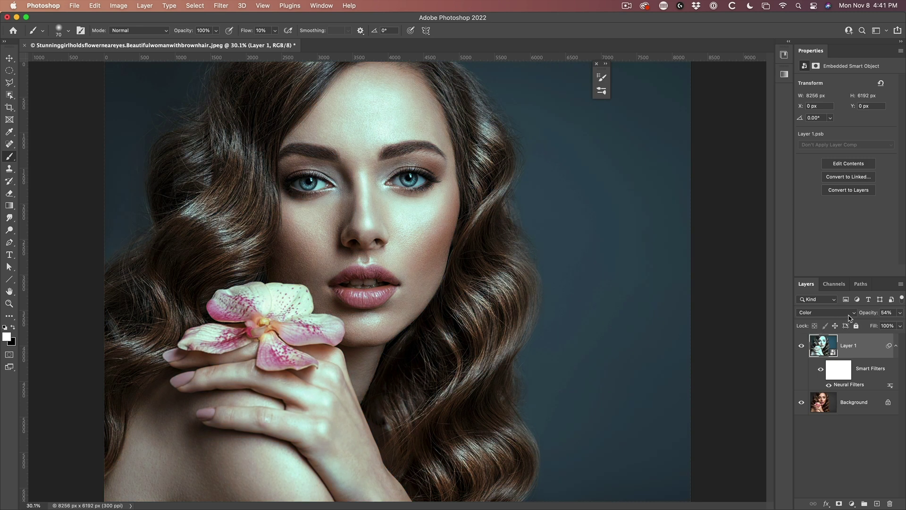